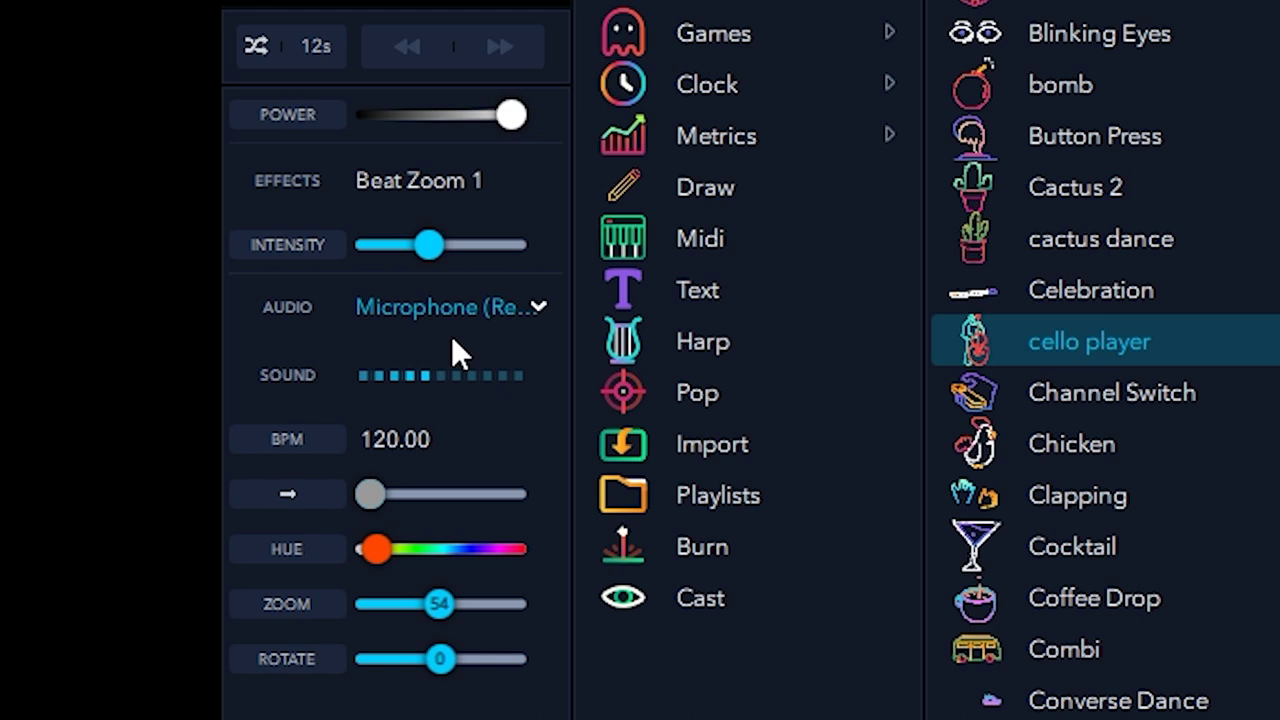
Switch the audio input to the Speakers (Realtek High Definition) loopback
left_click(539, 308)
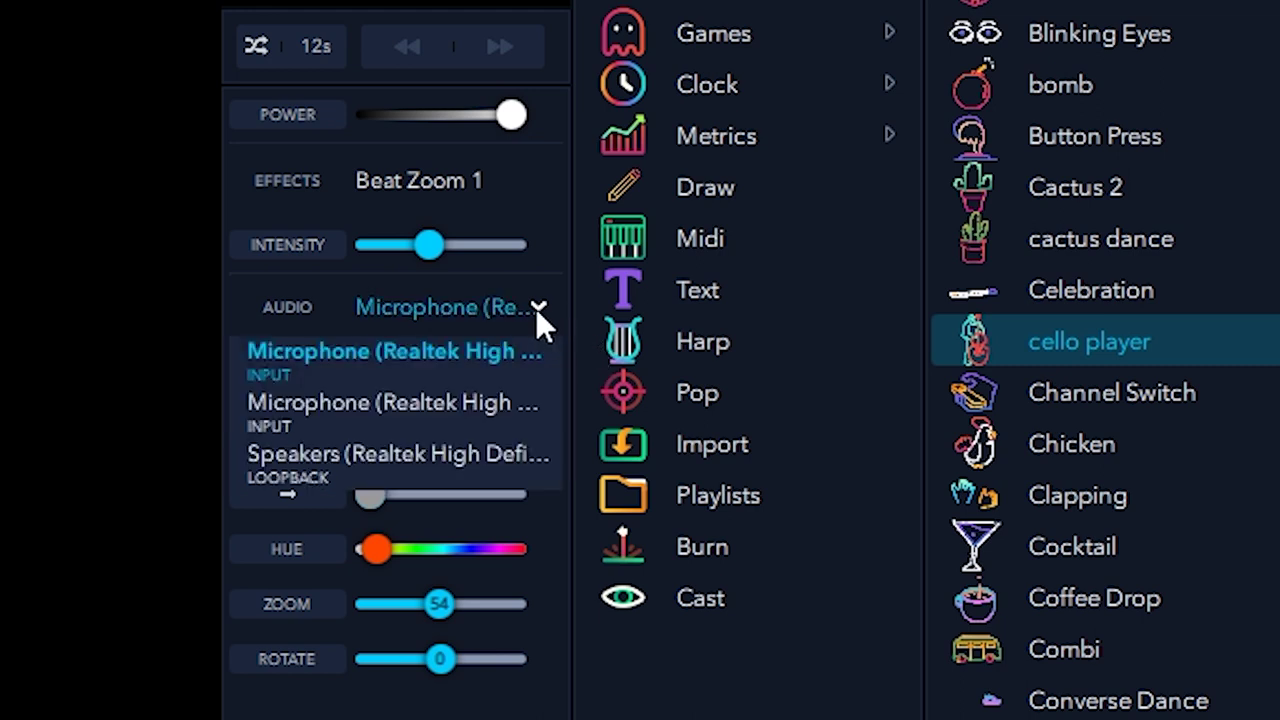
left_click(363, 452)
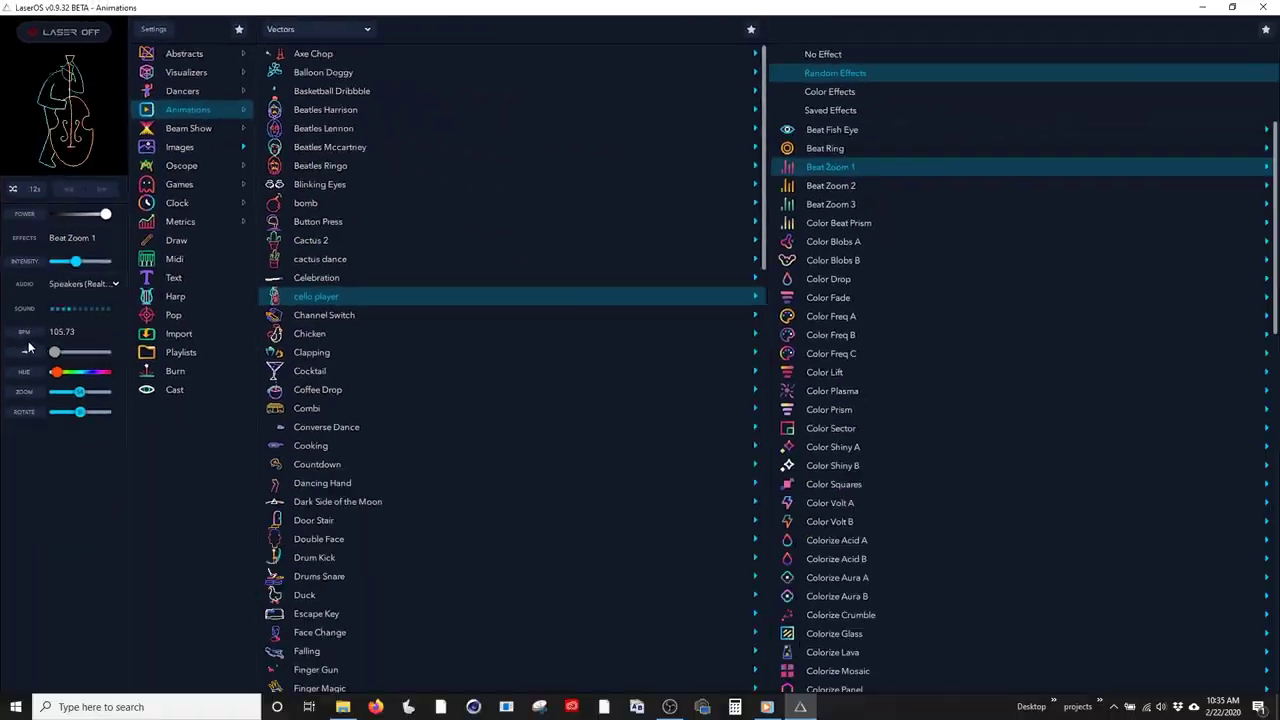
Set the tempo to Manual BPM and enter 120
left_click(28, 347)
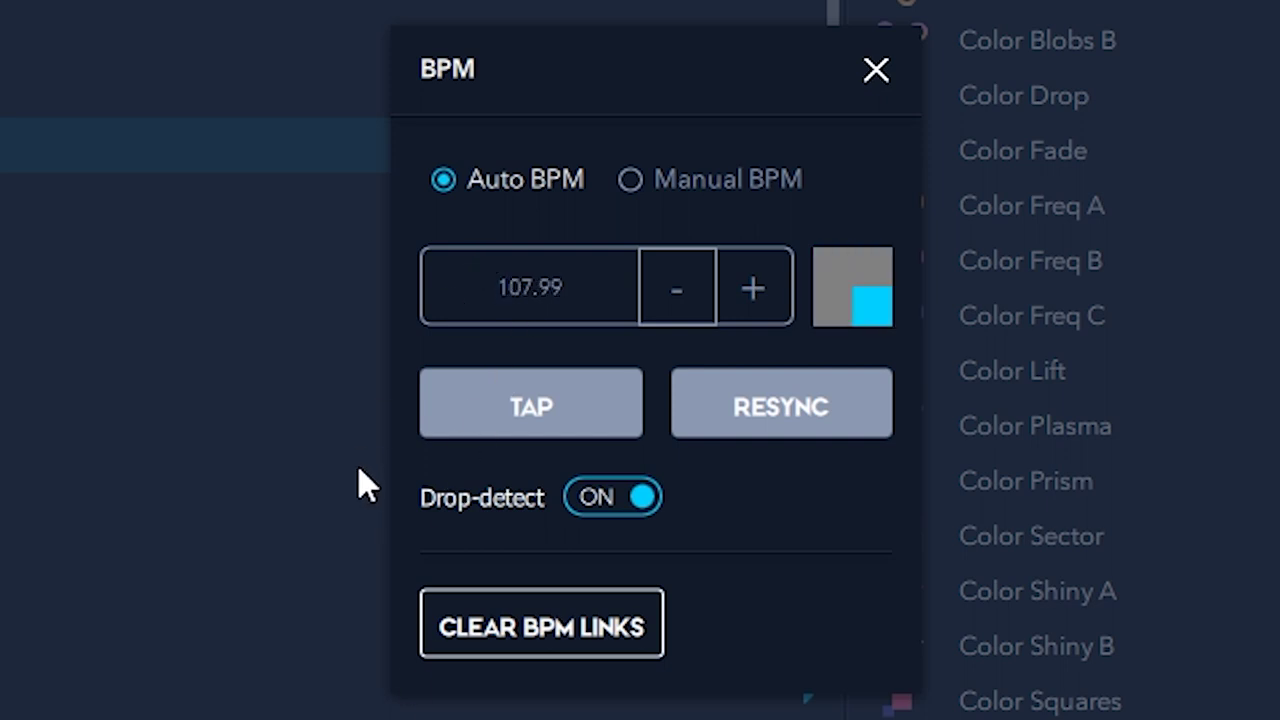
left_click(629, 180)
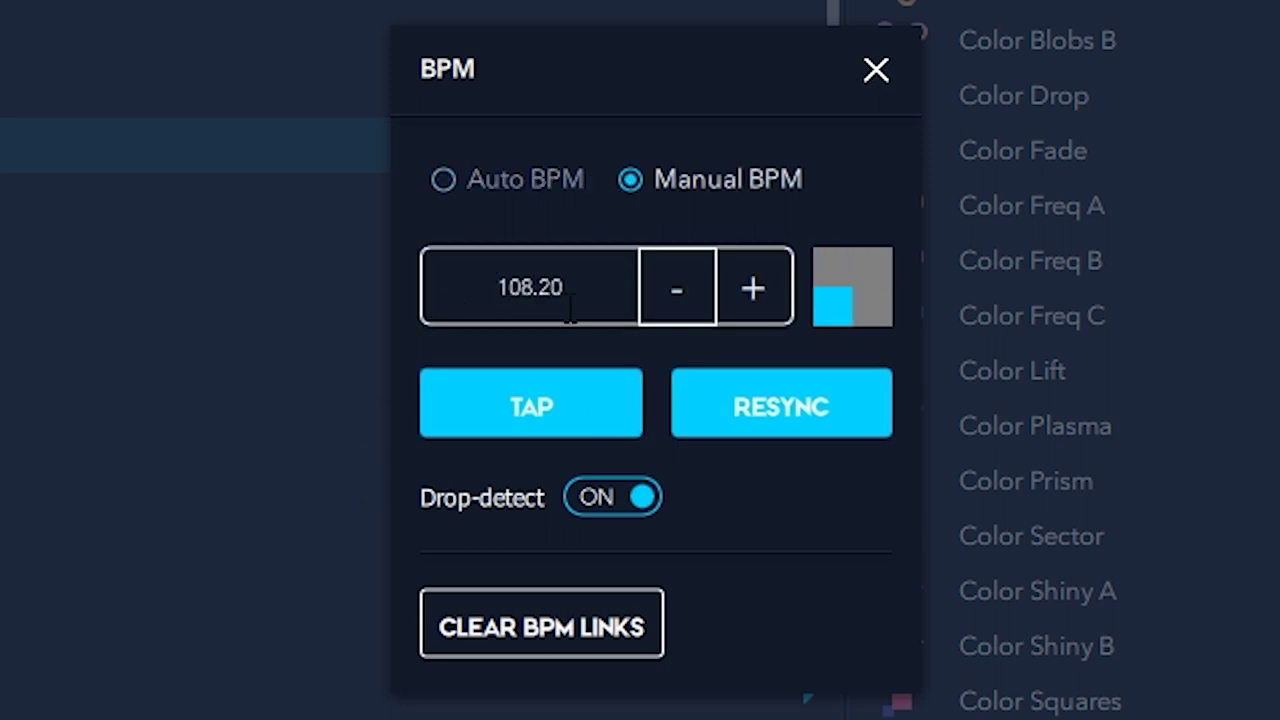
left_click(540, 288)
key("BackSpace")
key("BackSpace")
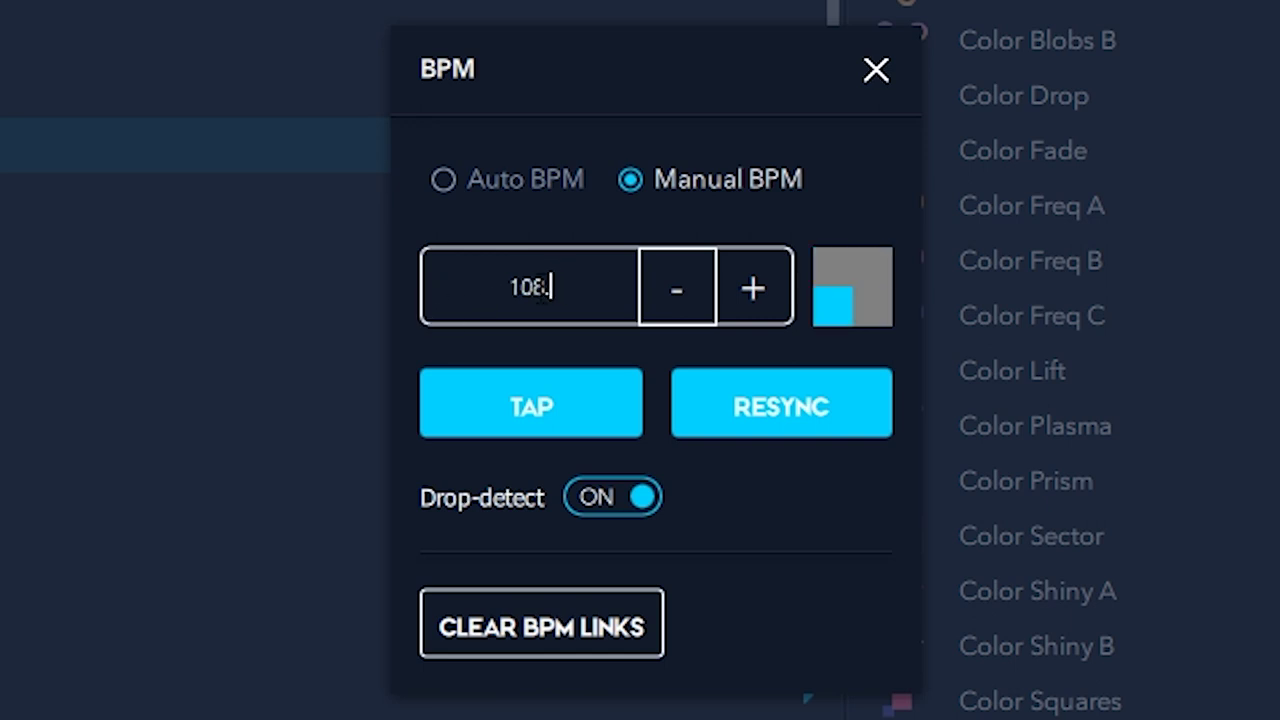
key("BackSpace")
type("120")
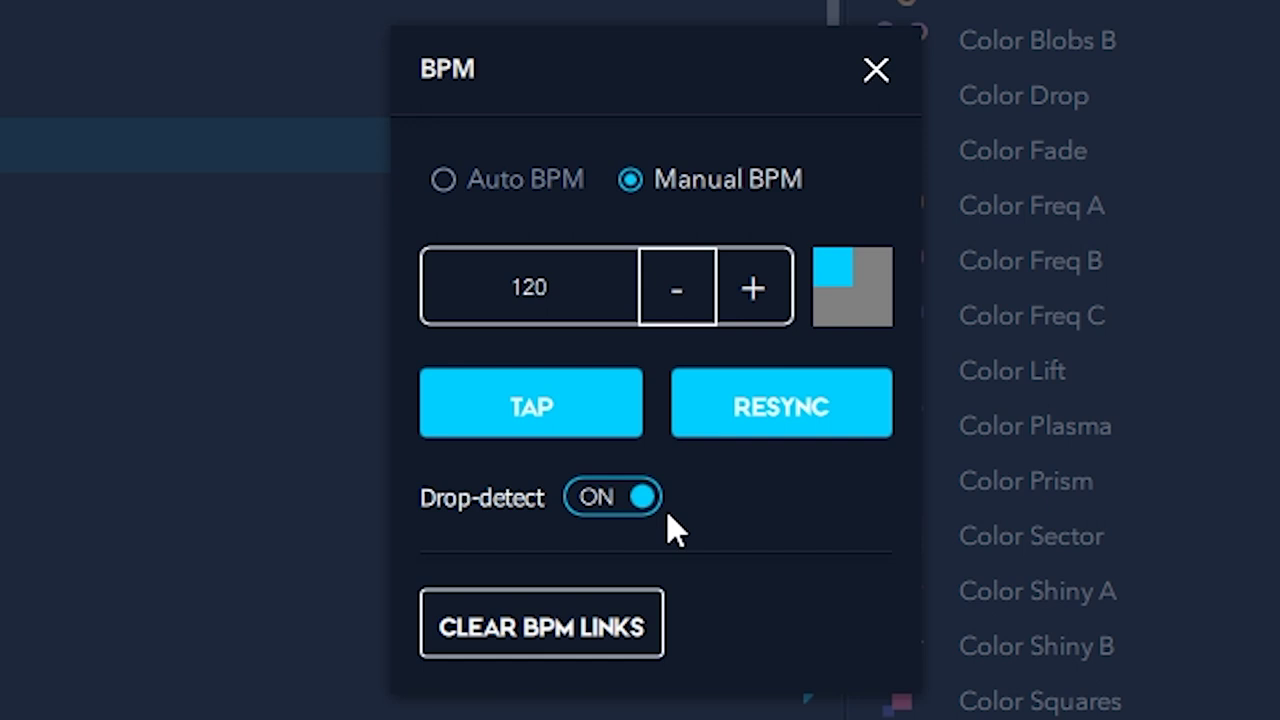
Tap TAP ten times in rhythm to set the tempo by hand
left_click(533, 411)
left_click(533, 411)
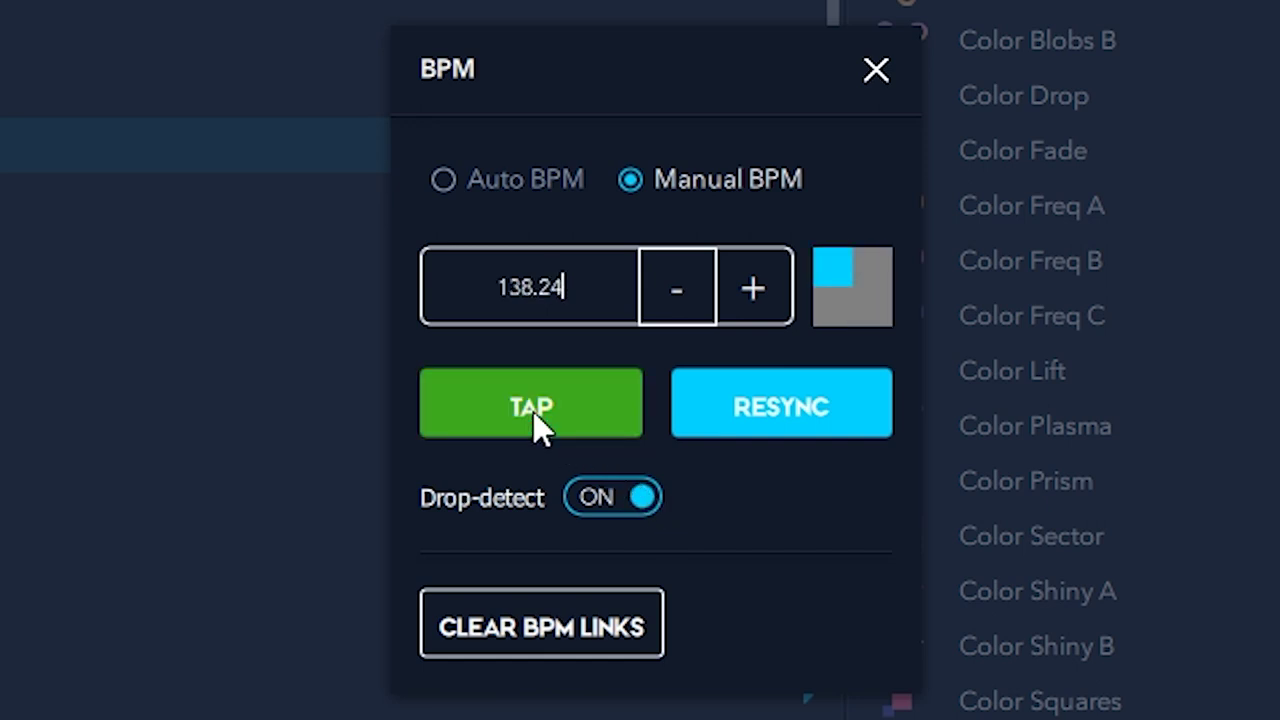
left_click(533, 411)
left_click(533, 411)
left_click(533, 411)
left_click(533, 411)
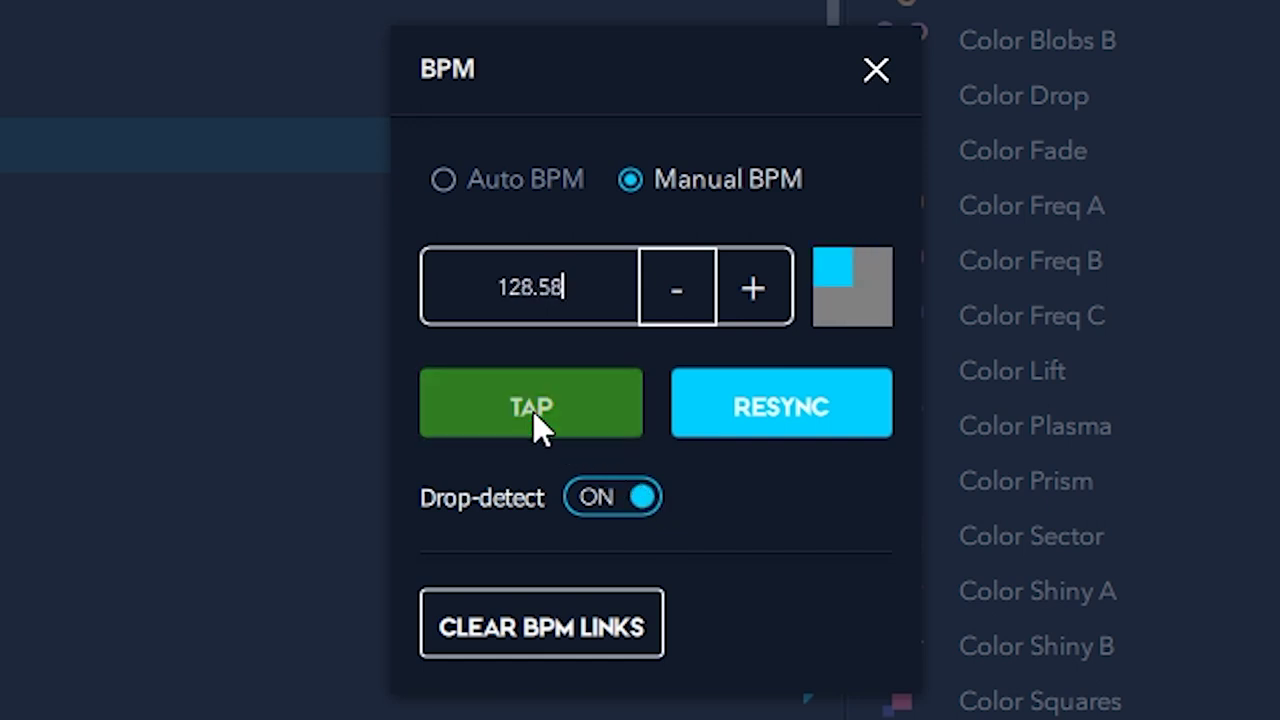
left_click(533, 411)
left_click(533, 411)
left_click(533, 411)
left_click(533, 411)
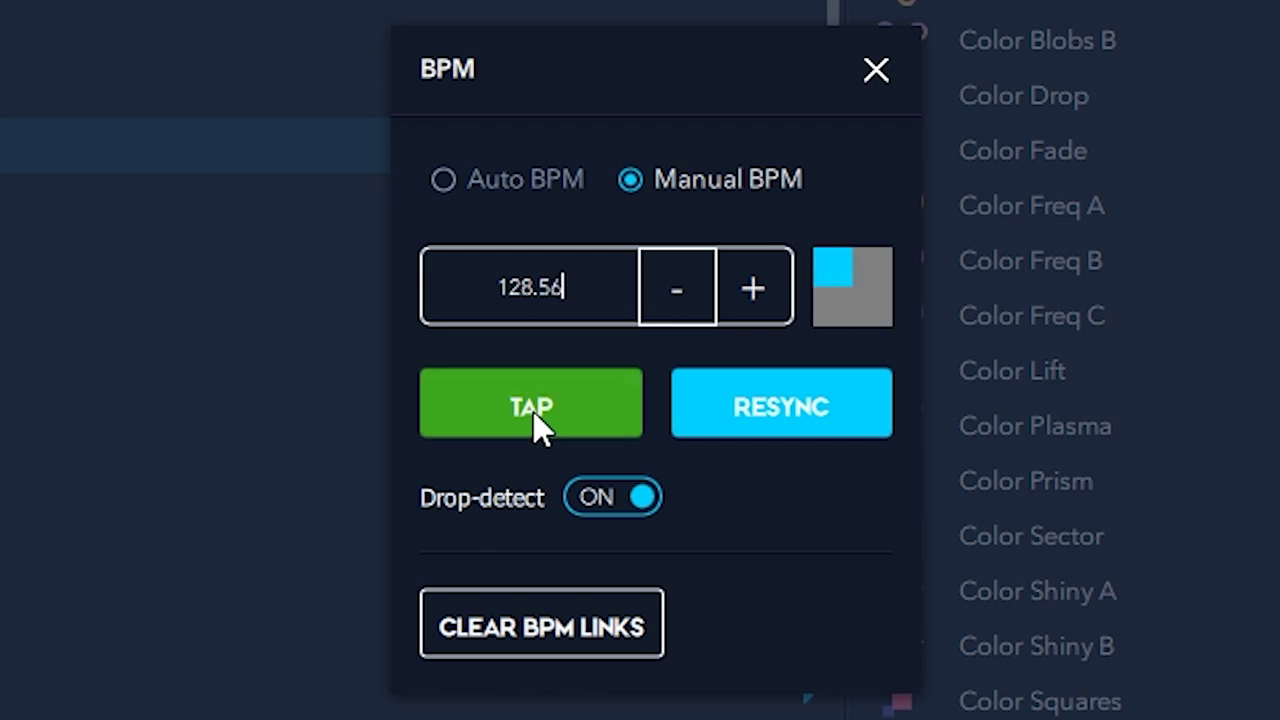
Tap the tempo four more times to refine it
left_click(533, 411)
left_click(533, 411)
left_click(533, 411)
left_click(533, 411)
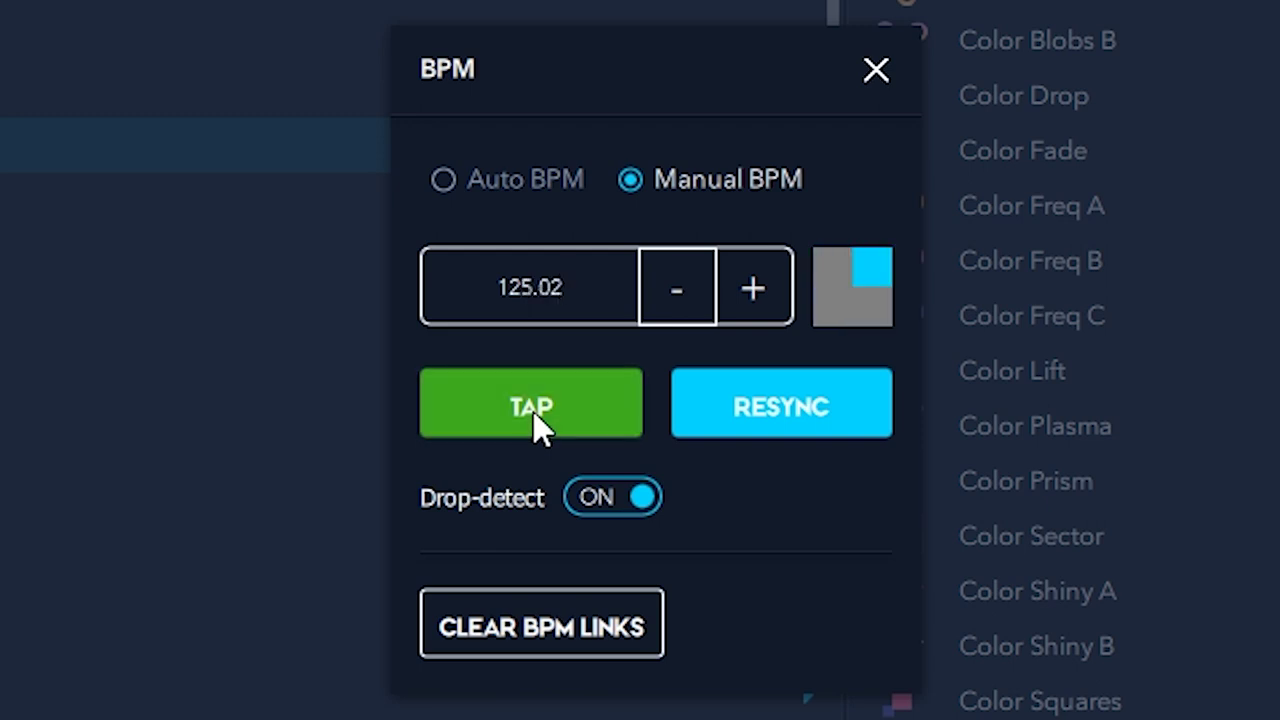
Switch back to Auto BPM, toggle Drop-detect off and on, and close the BPM dialog
left_click(443, 180)
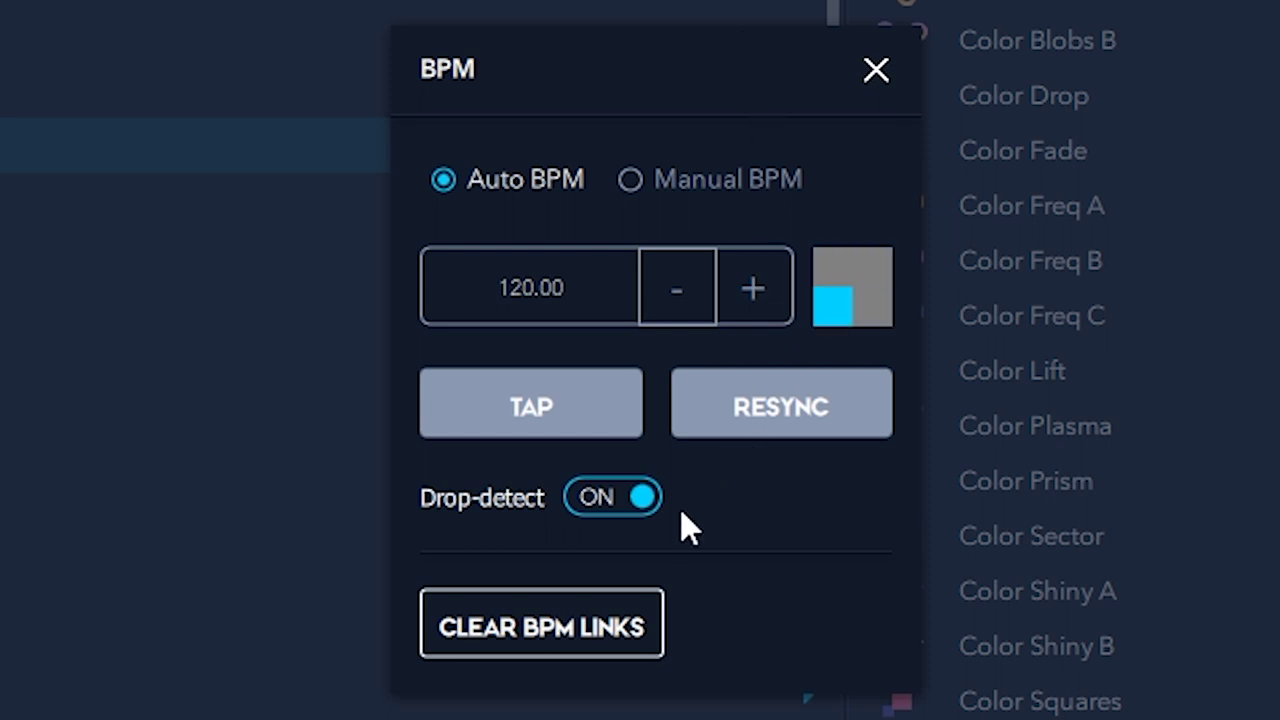
left_click(580, 510)
left_click(588, 505)
left_click(877, 72)
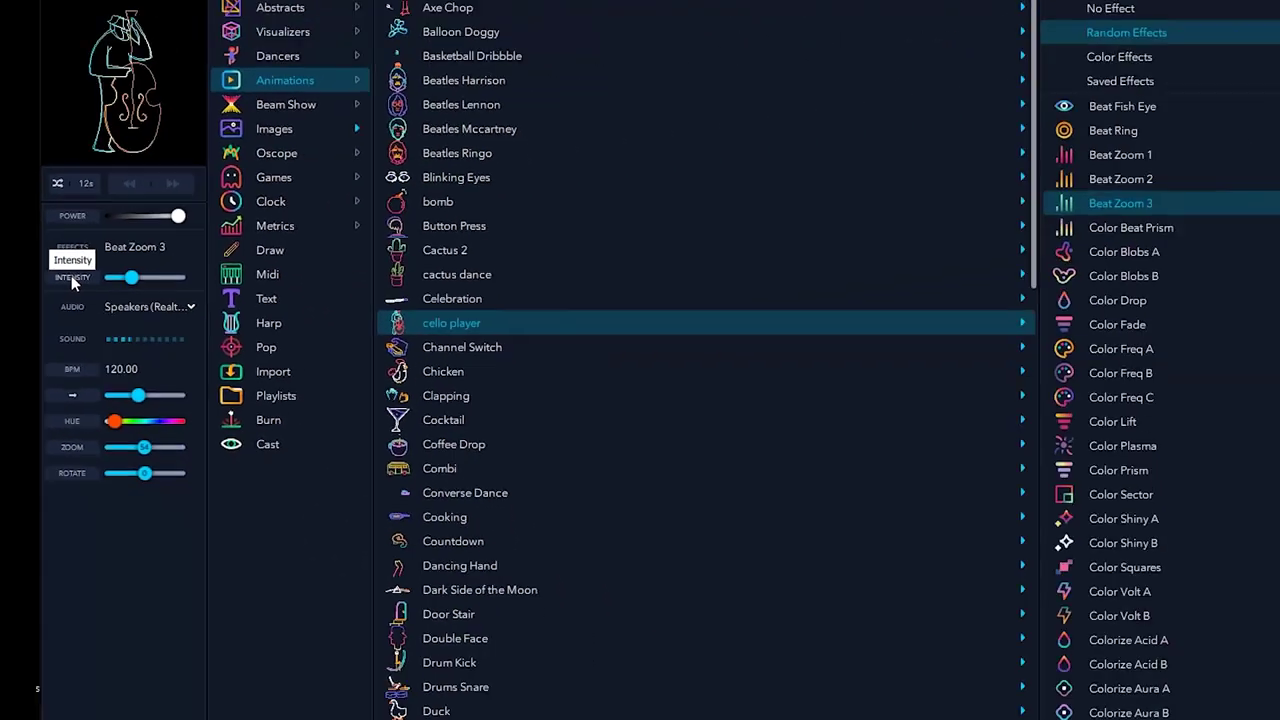
Enable Link with Beats for Intensity and step through its beat-count cycle
left_click(384, 362)
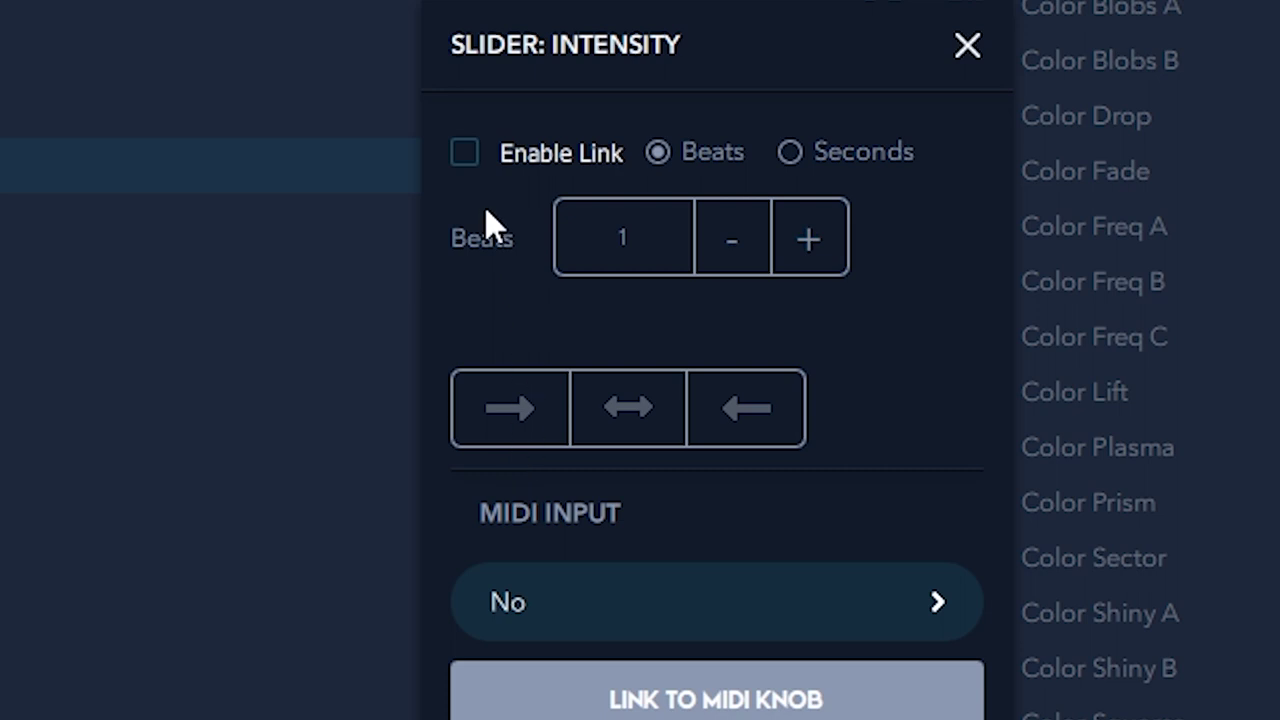
left_click(465, 153)
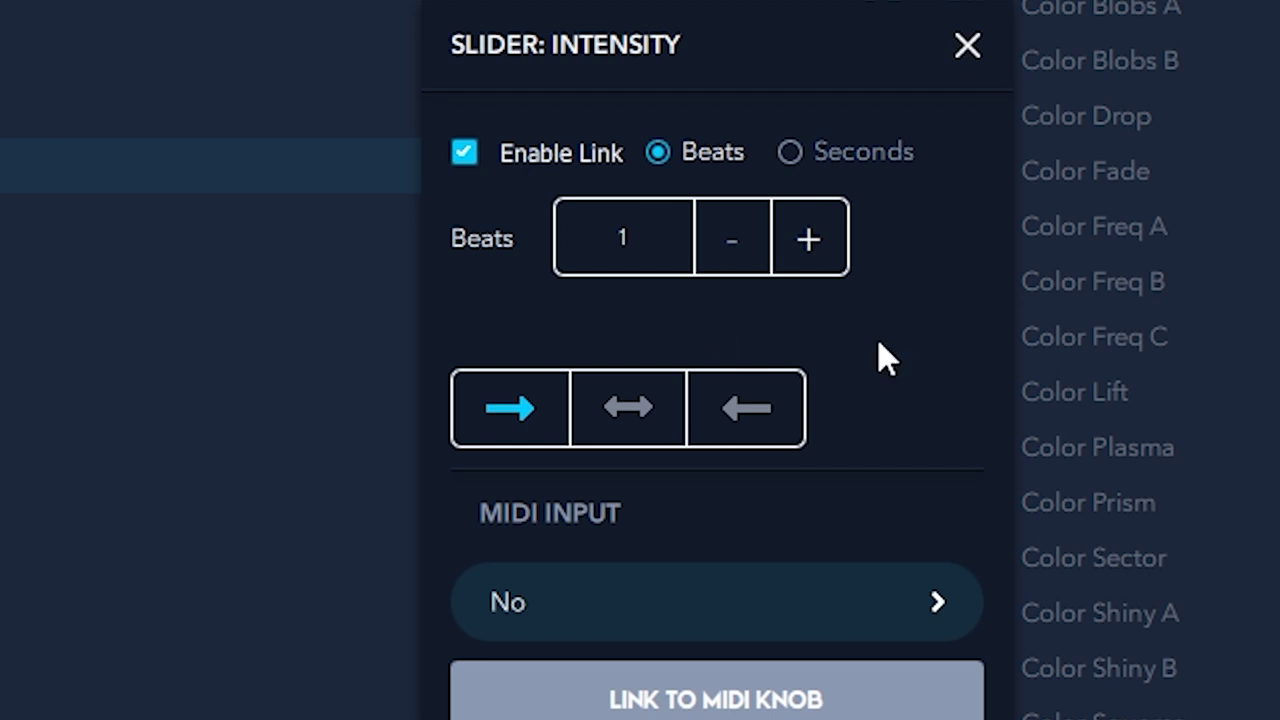
left_click(812, 240)
left_click(812, 240)
left_click(812, 240)
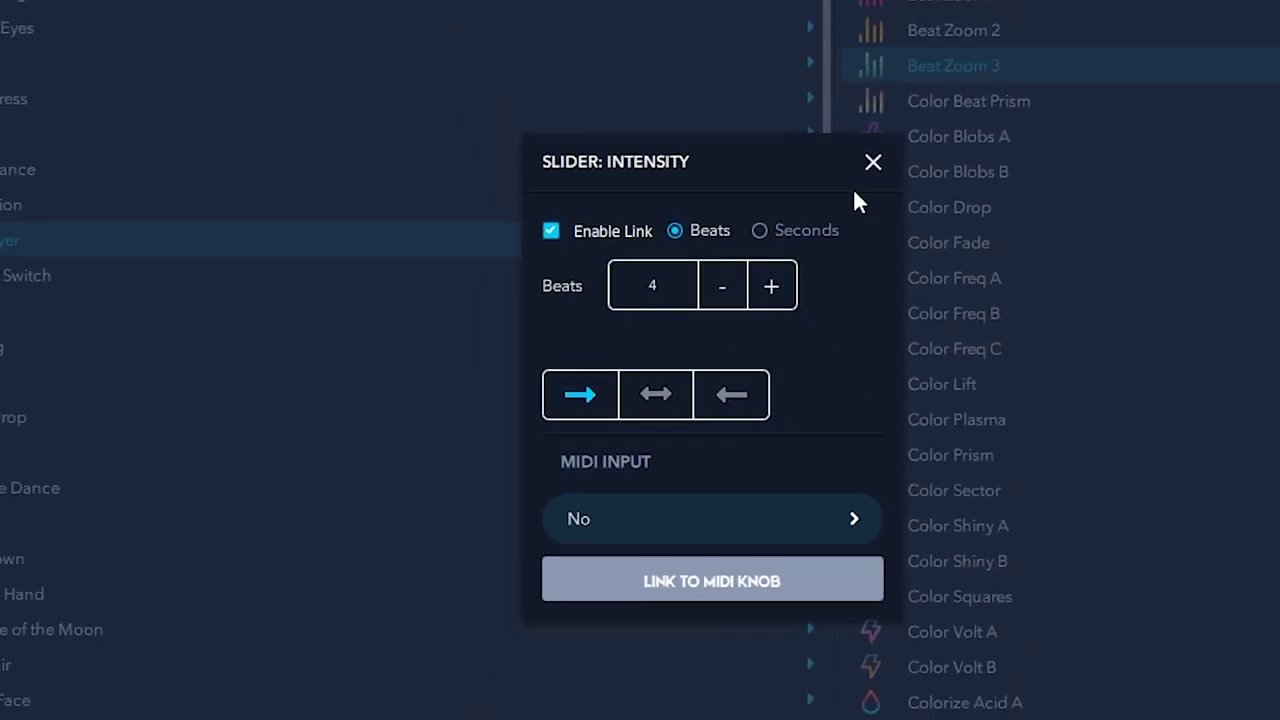
left_click(873, 161)
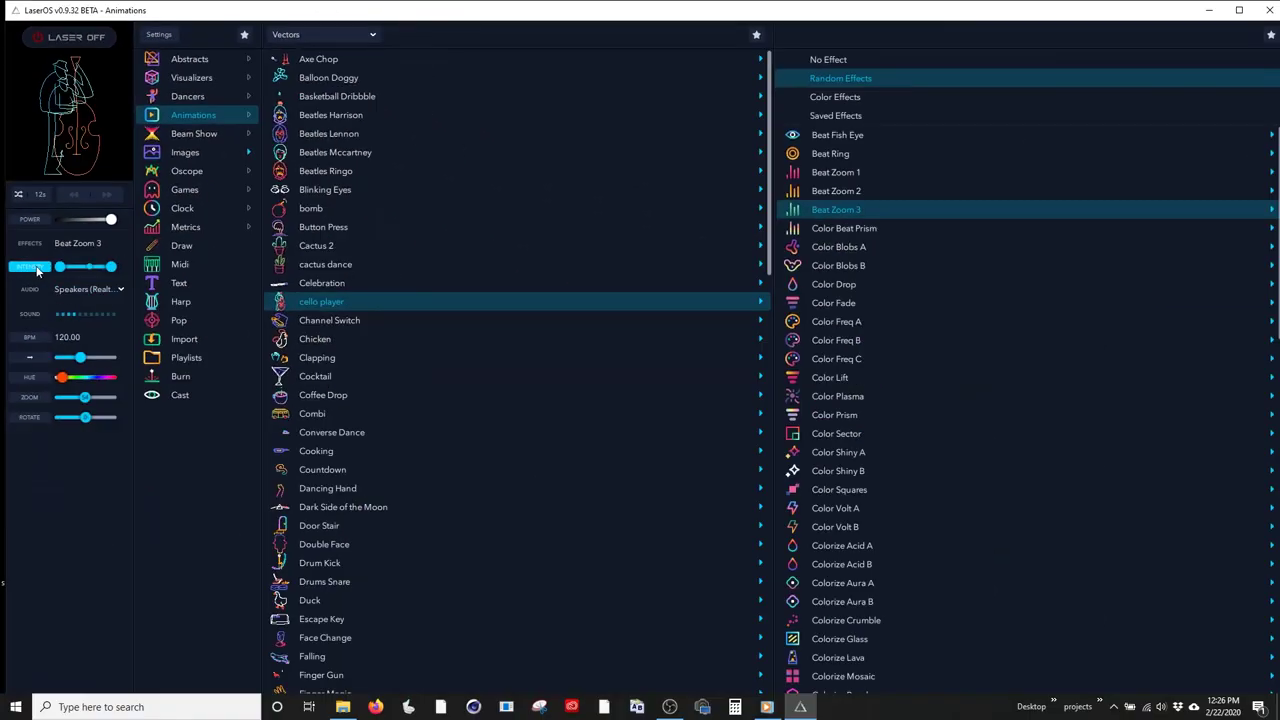
Try back-and-forth and reverse sweeps for Intensity, leaving a forward 1-beat sweep
left_click(30, 266)
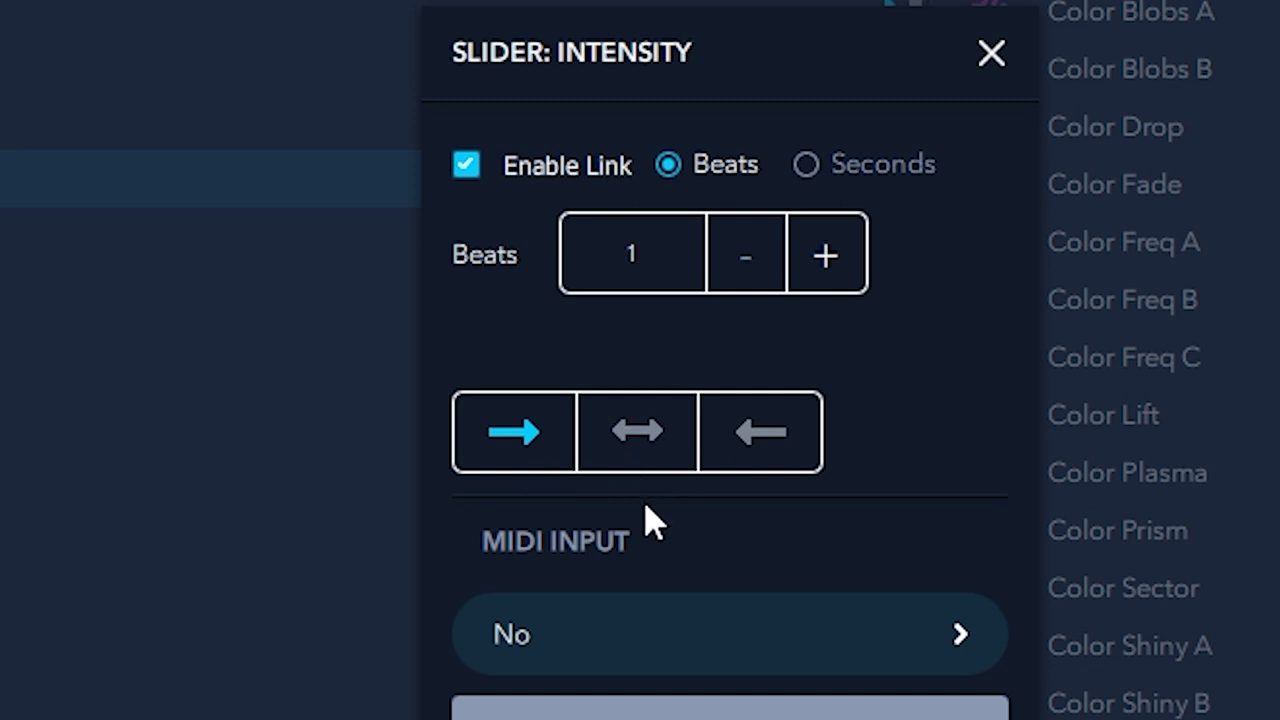
left_click(640, 440)
left_click(755, 447)
left_click(510, 447)
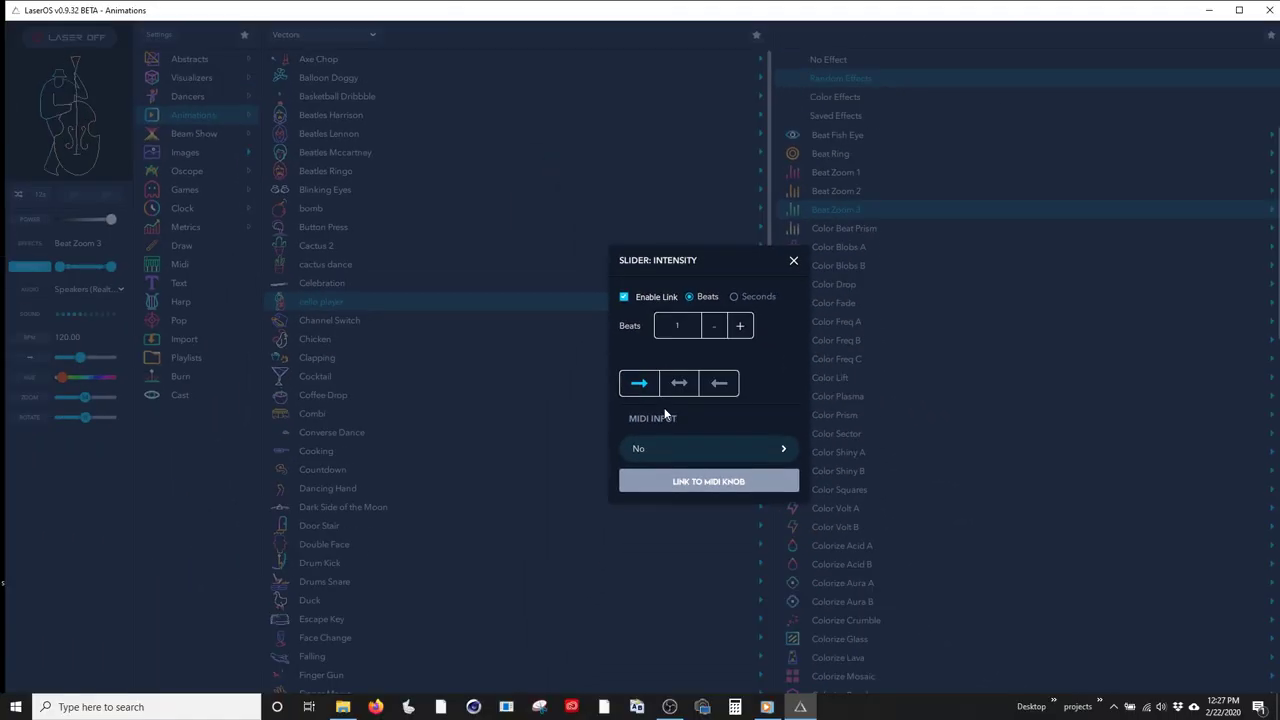
Link Rotate to the beat with a back-and-forth sweep on a 1-beat period
left_click(793, 260)
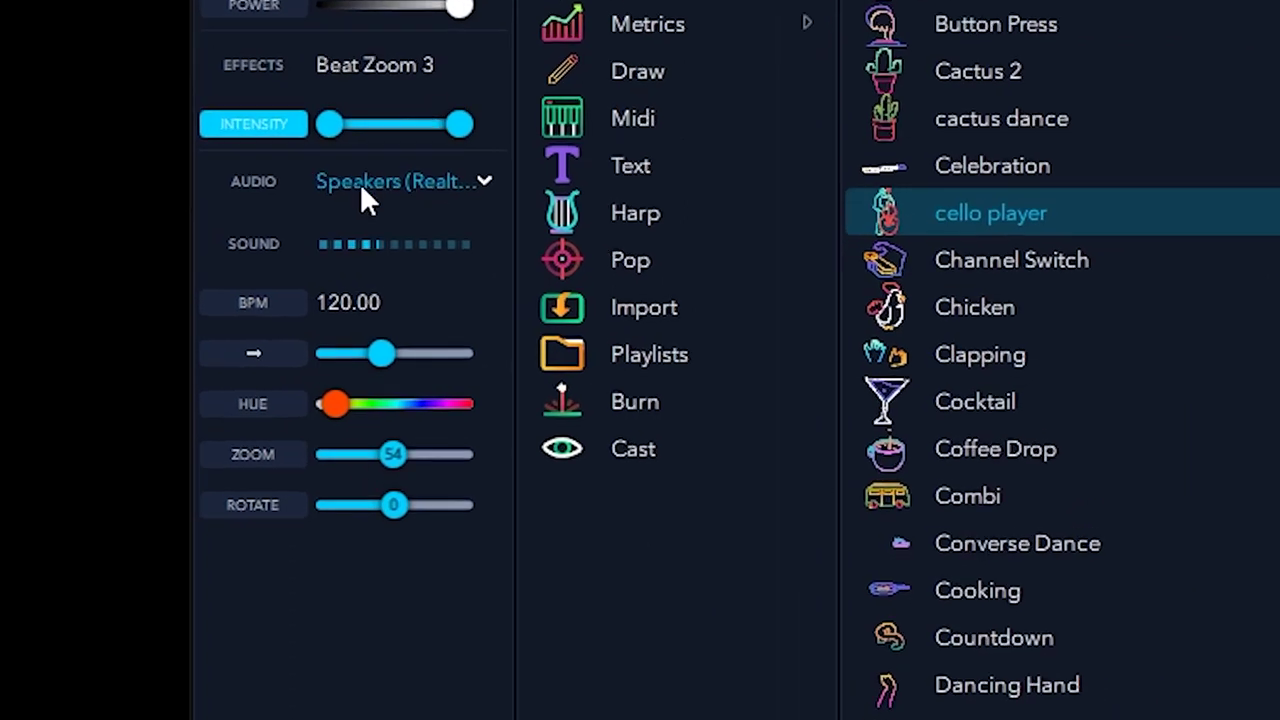
left_click(265, 512)
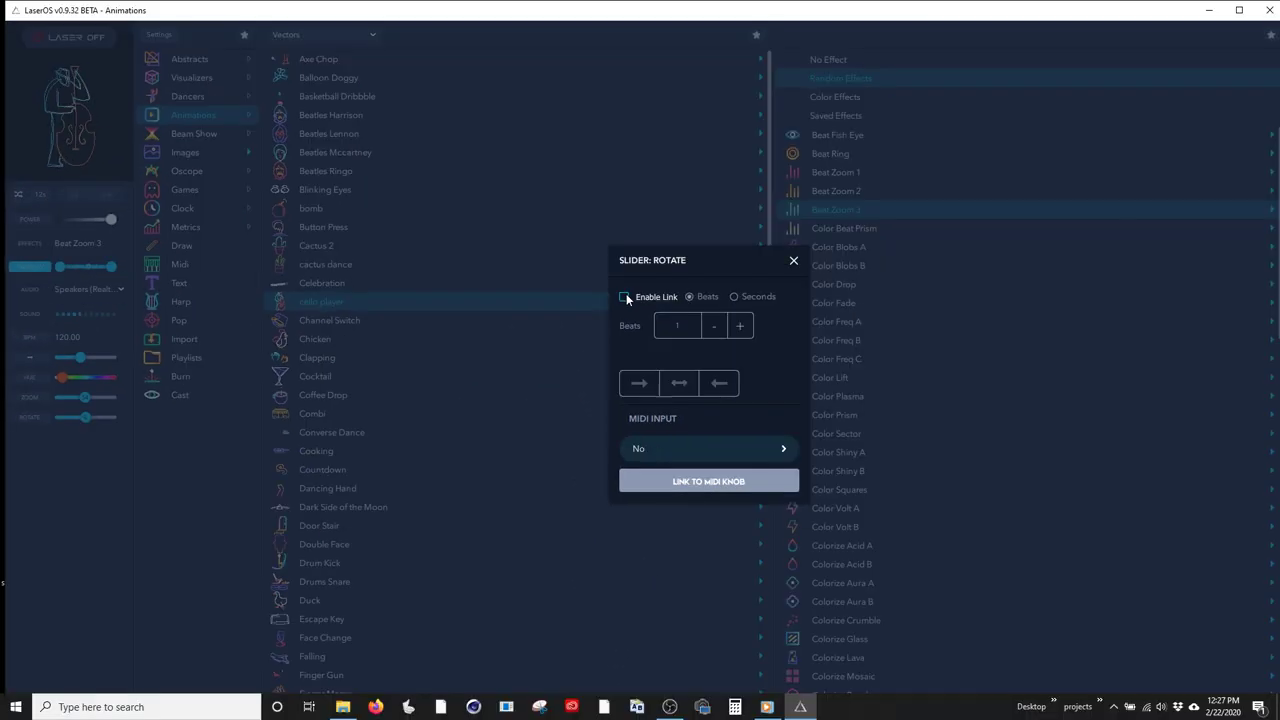
left_click(624, 297)
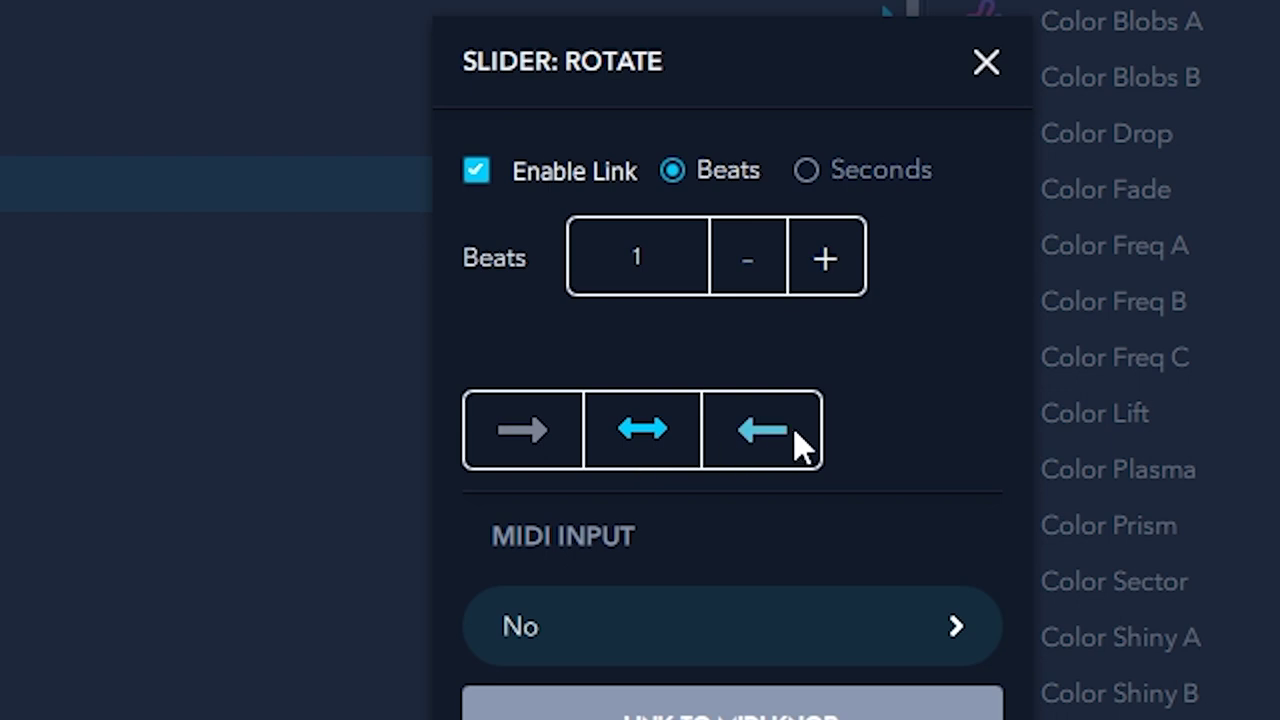
left_click(986, 62)
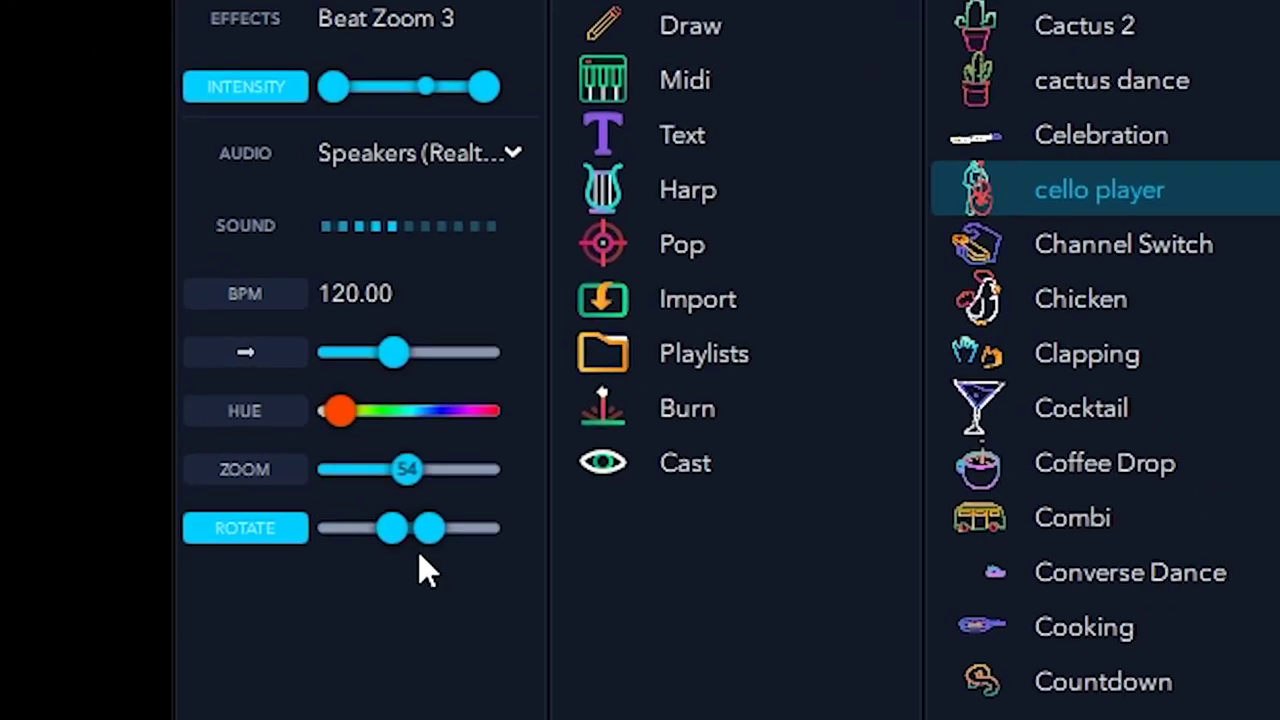
Drag the Rotate slider's knob to widen the beat-linked rotation range slightly
left_click_drag(429, 530, 392, 538)
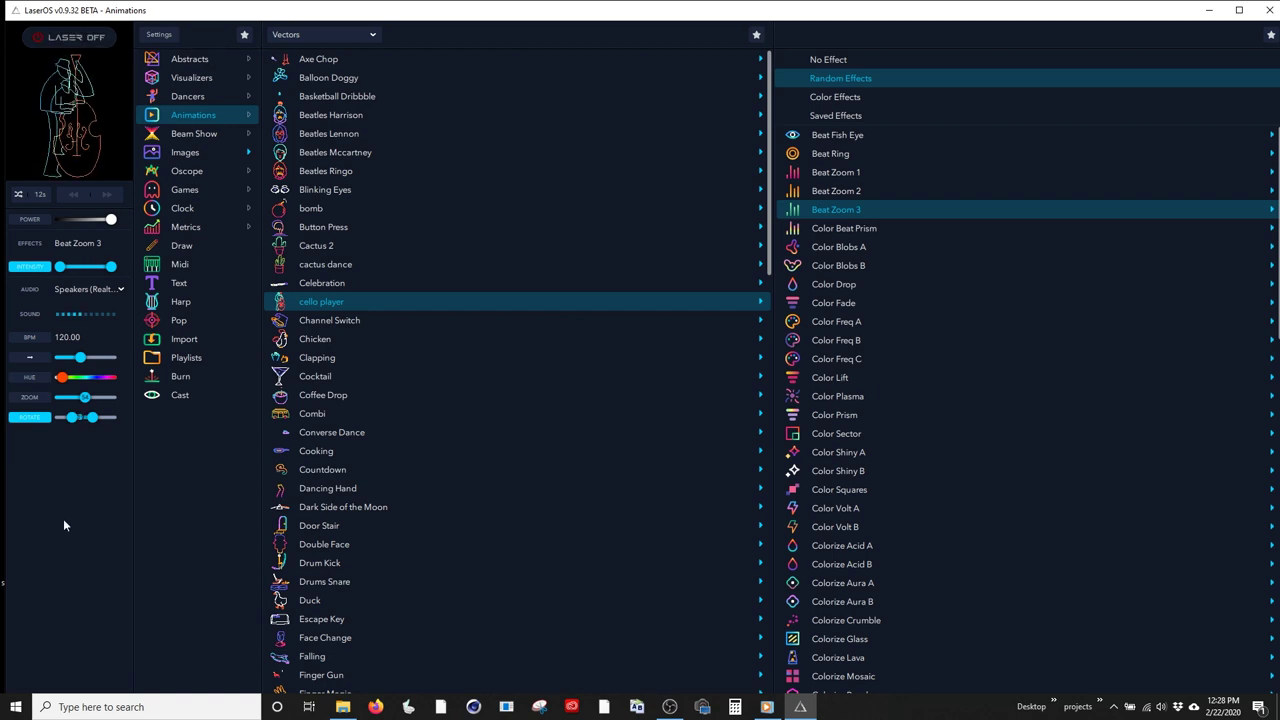
Untick Enable Link for Intensity so it no longer follows the beat
left_click(27, 271)
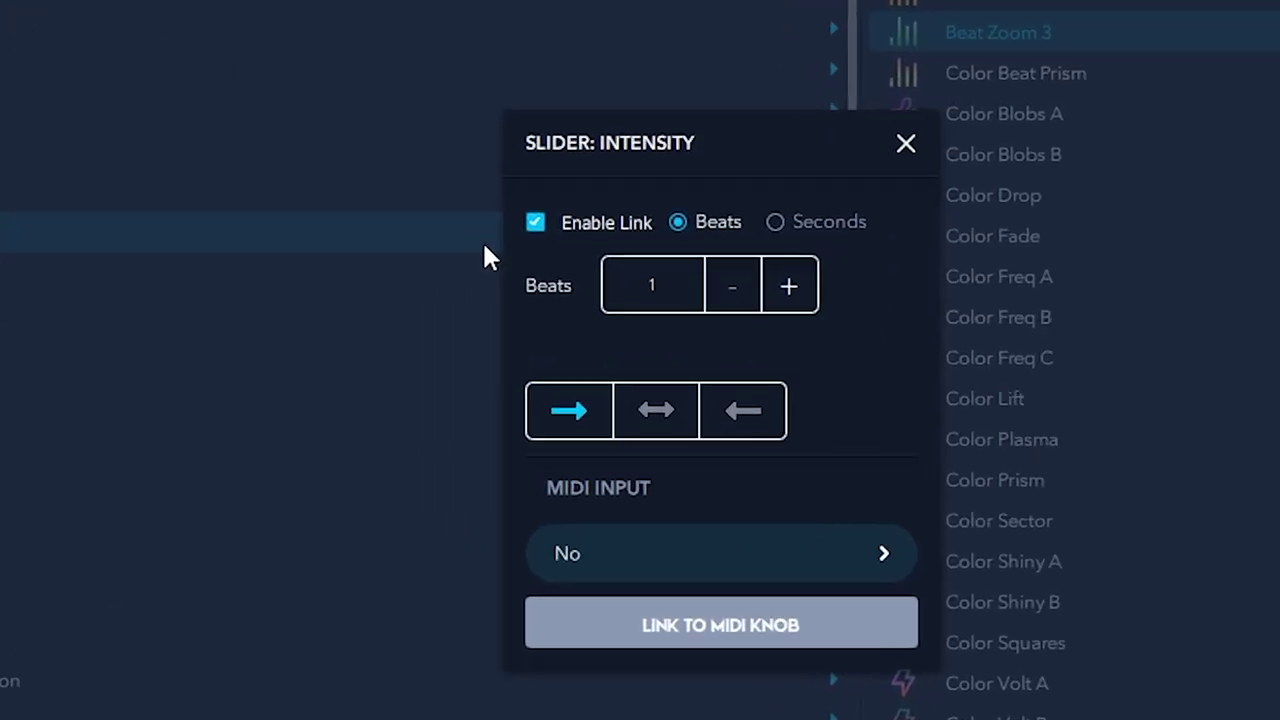
left_click(488, 181)
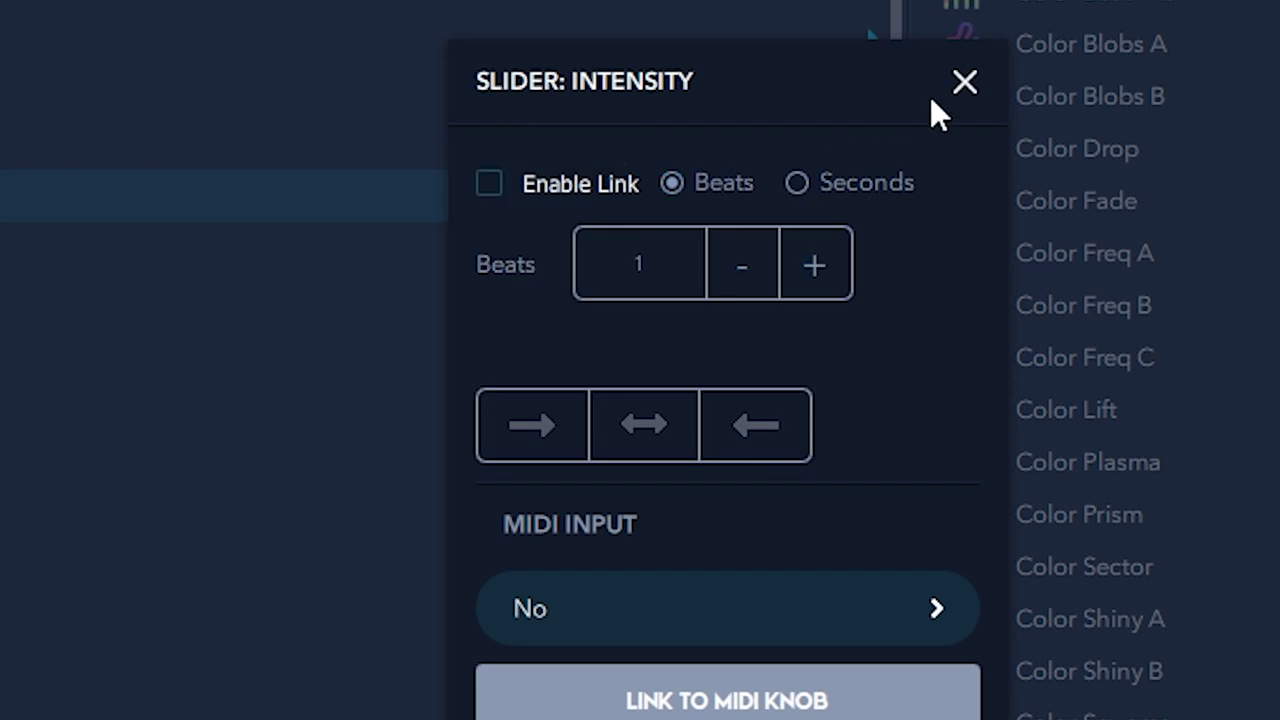
left_click(962, 85)
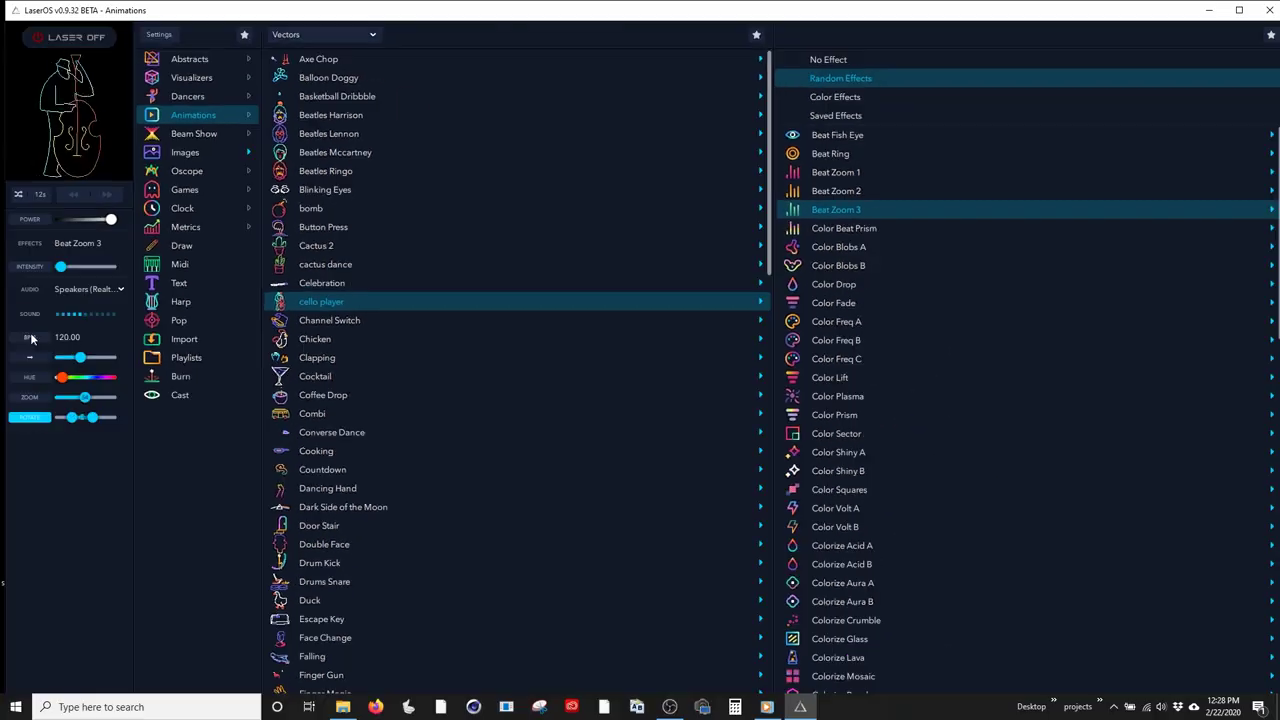
Clear all BPM links and show the Dancers animations
left_click(24, 338)
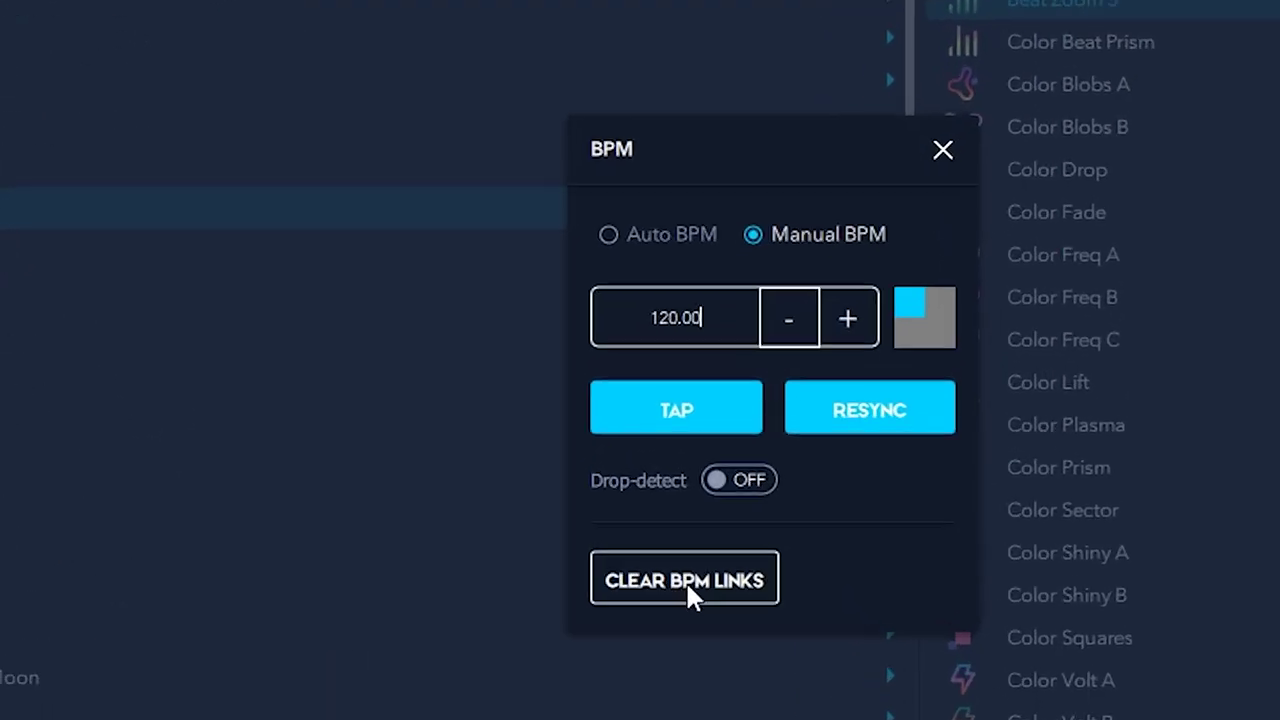
left_click(491, 408)
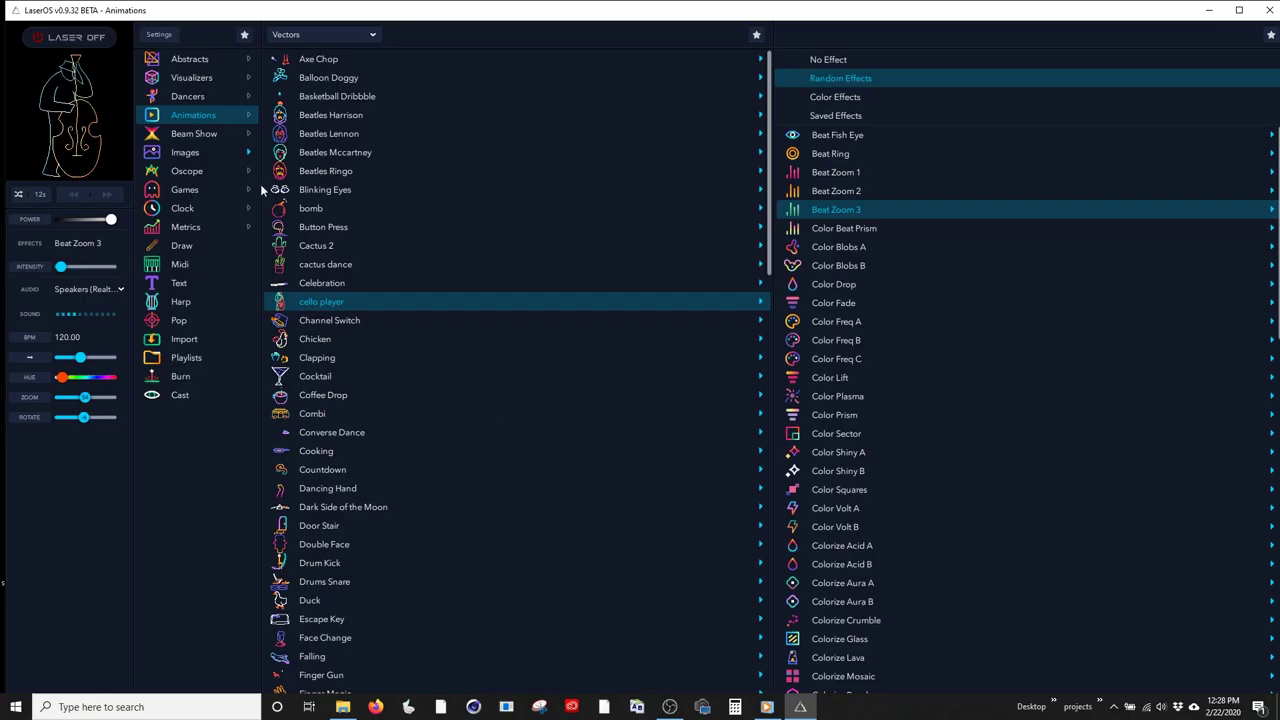
left_click(188, 96)
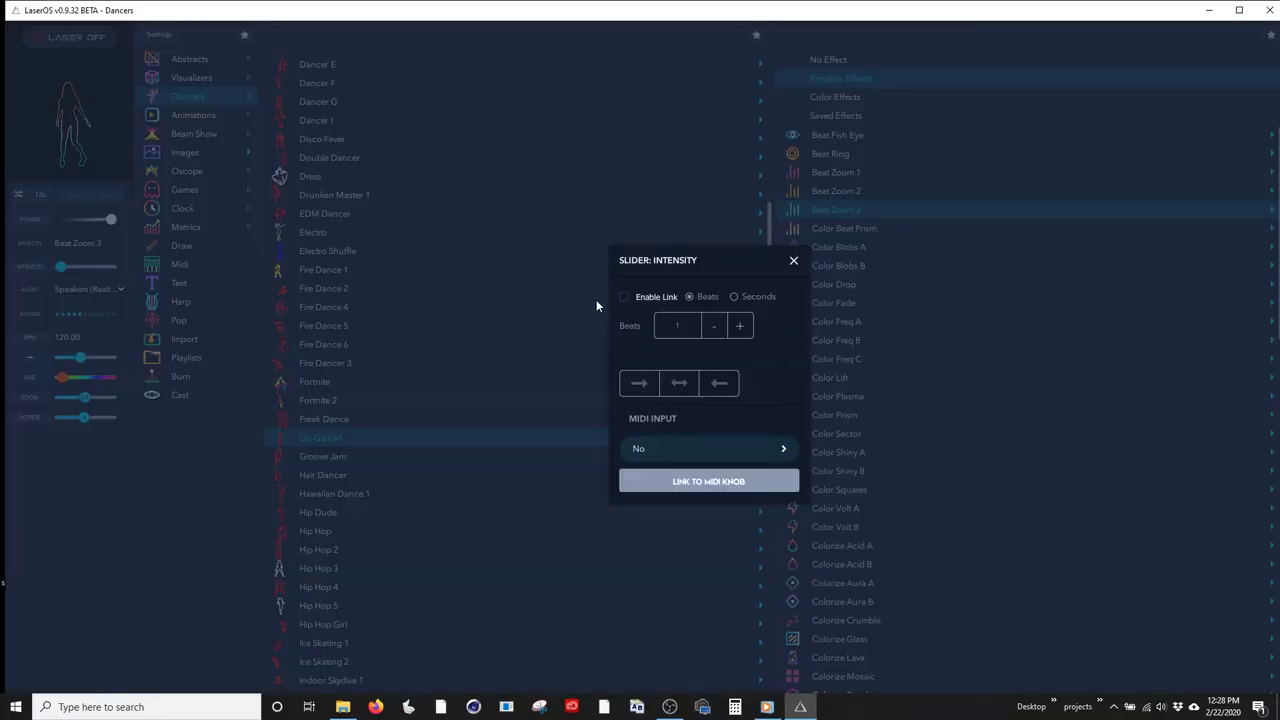
Close the Intensity dialog and bring up the Rotate slider's beat-link settings
left_click(596, 300)
left_click(24, 420)
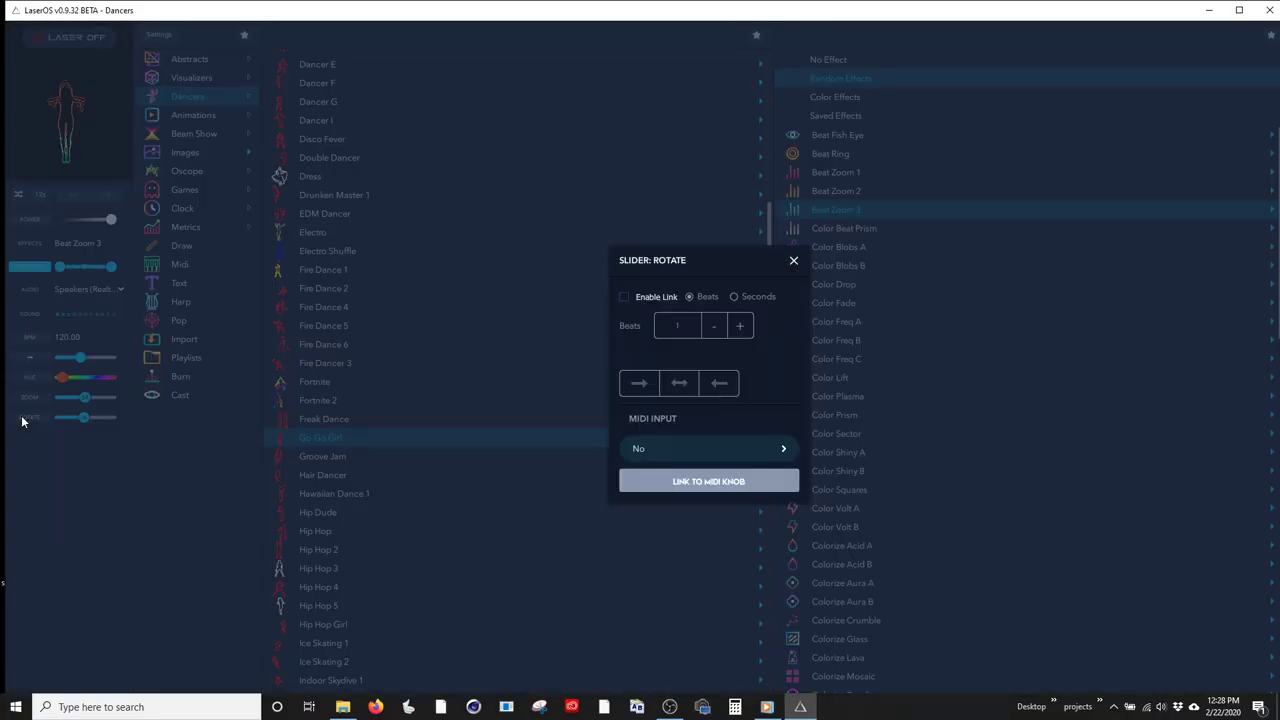